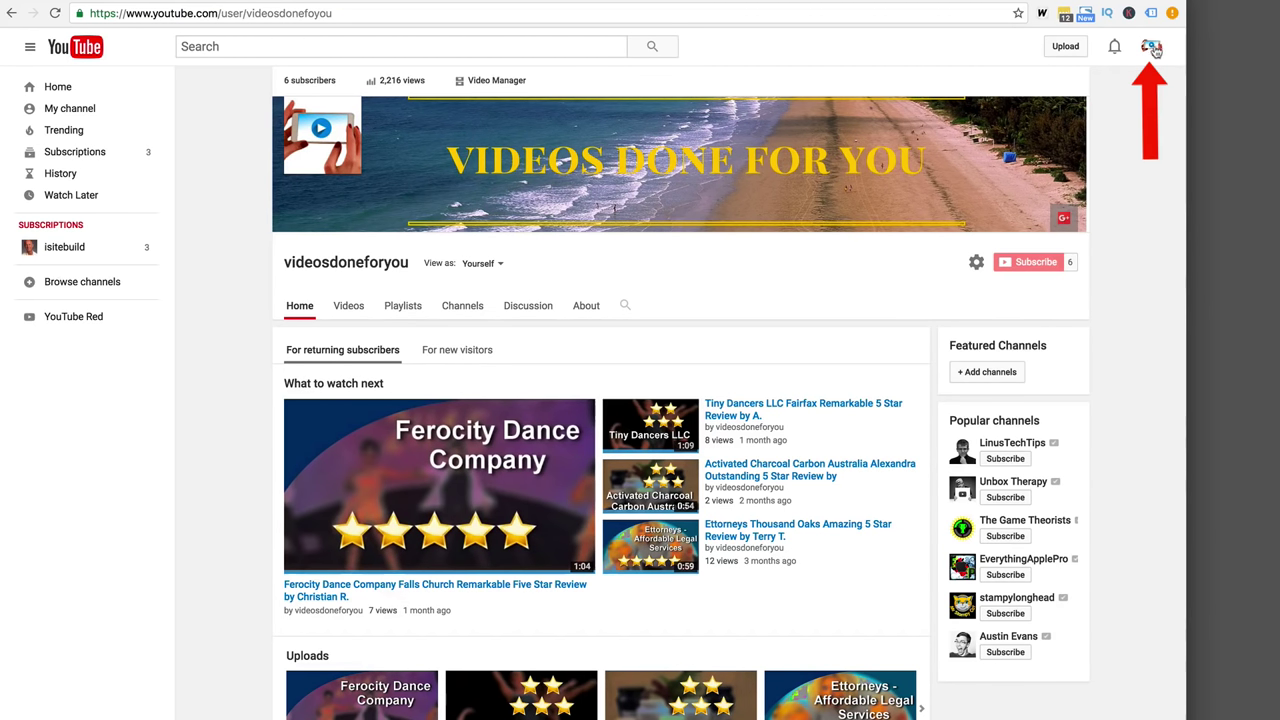
# - Open the Video Editor from Creator Studio, starting an empty 'My Edited Video' project
pyautogui.click(1152, 50)
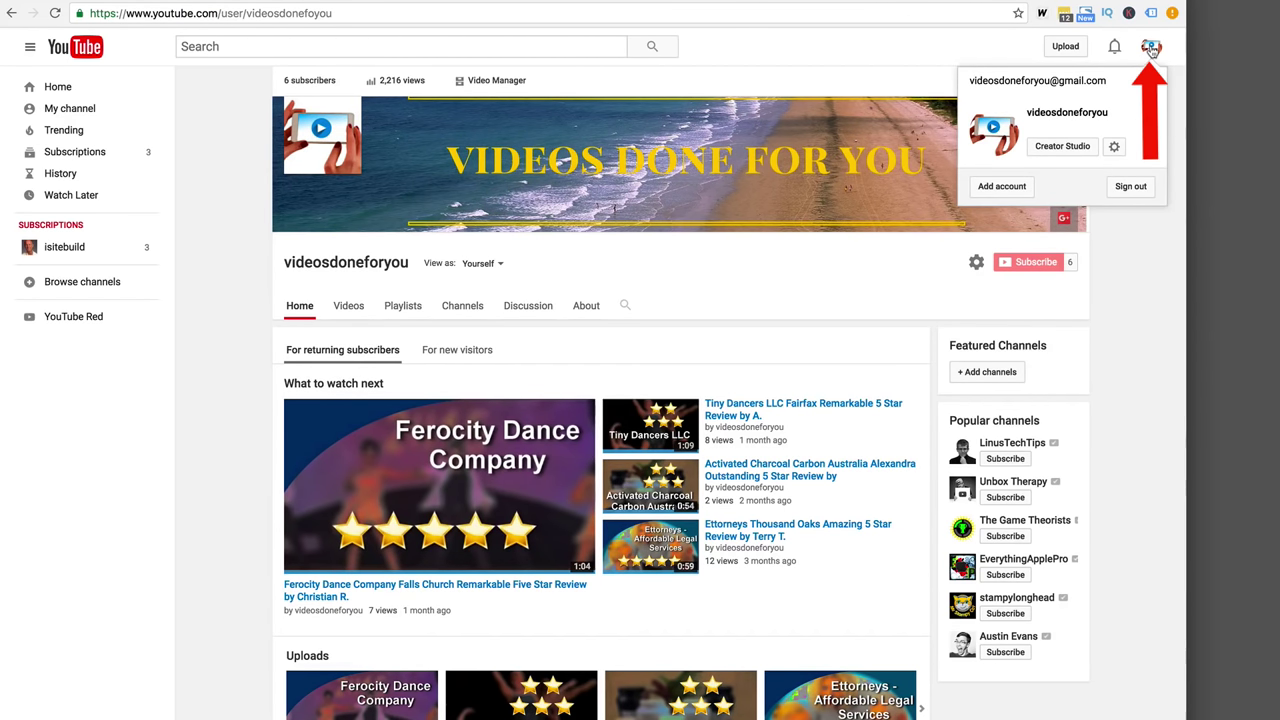
pyautogui.click(1062, 146)
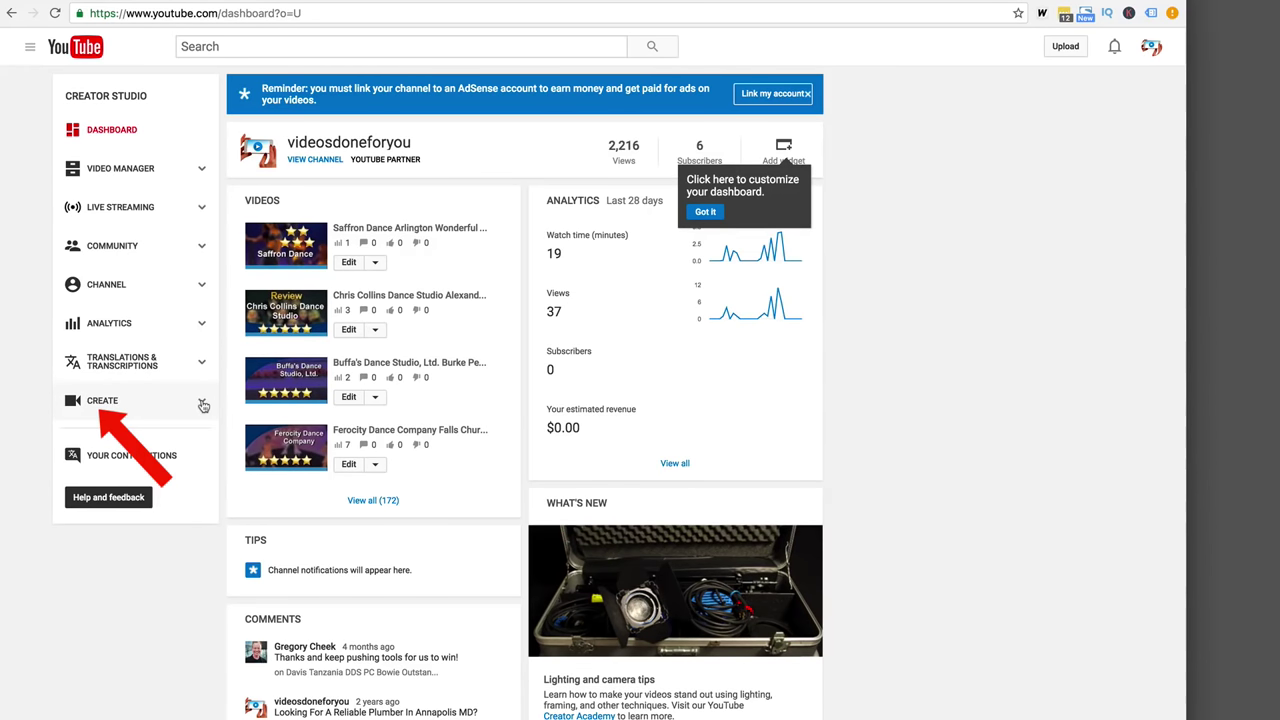
pyautogui.click(203, 405)
pyautogui.click(103, 467)
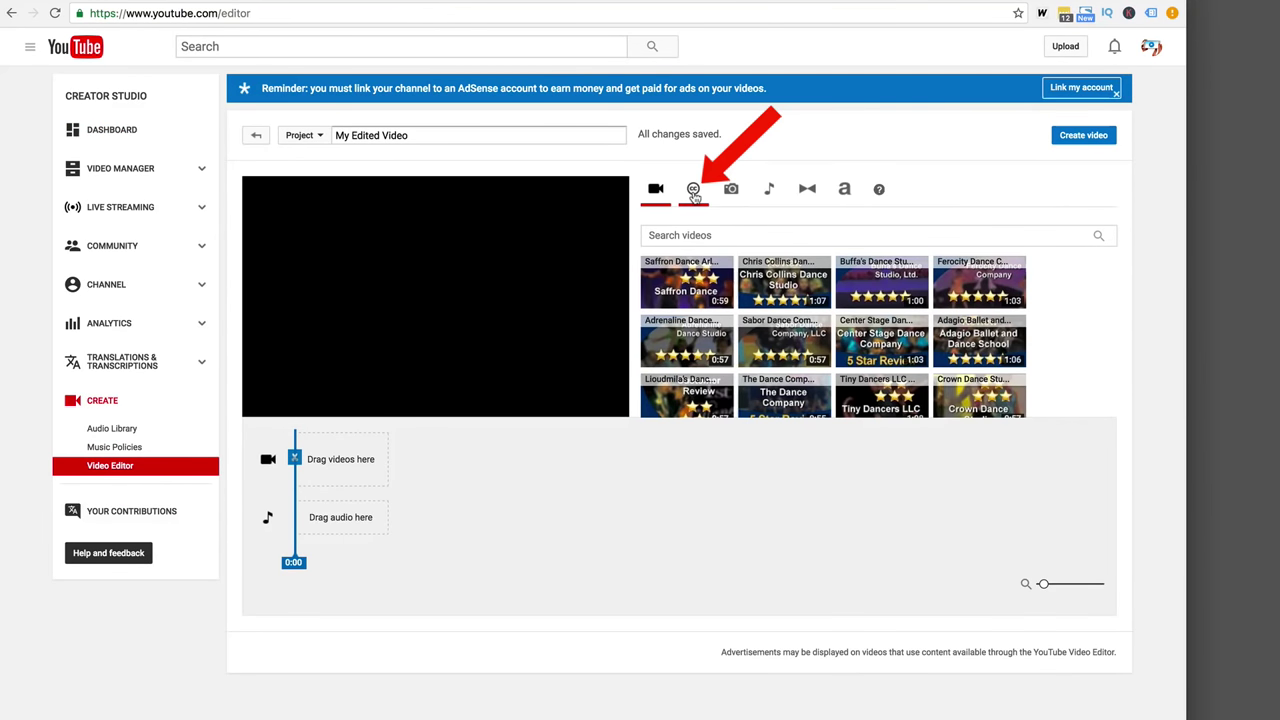
# - Add the Creative Commons clip 'Local Plumbing Services London 24 Hour Emergencies' (1:32) to the timeline
pyautogui.click(694, 193)
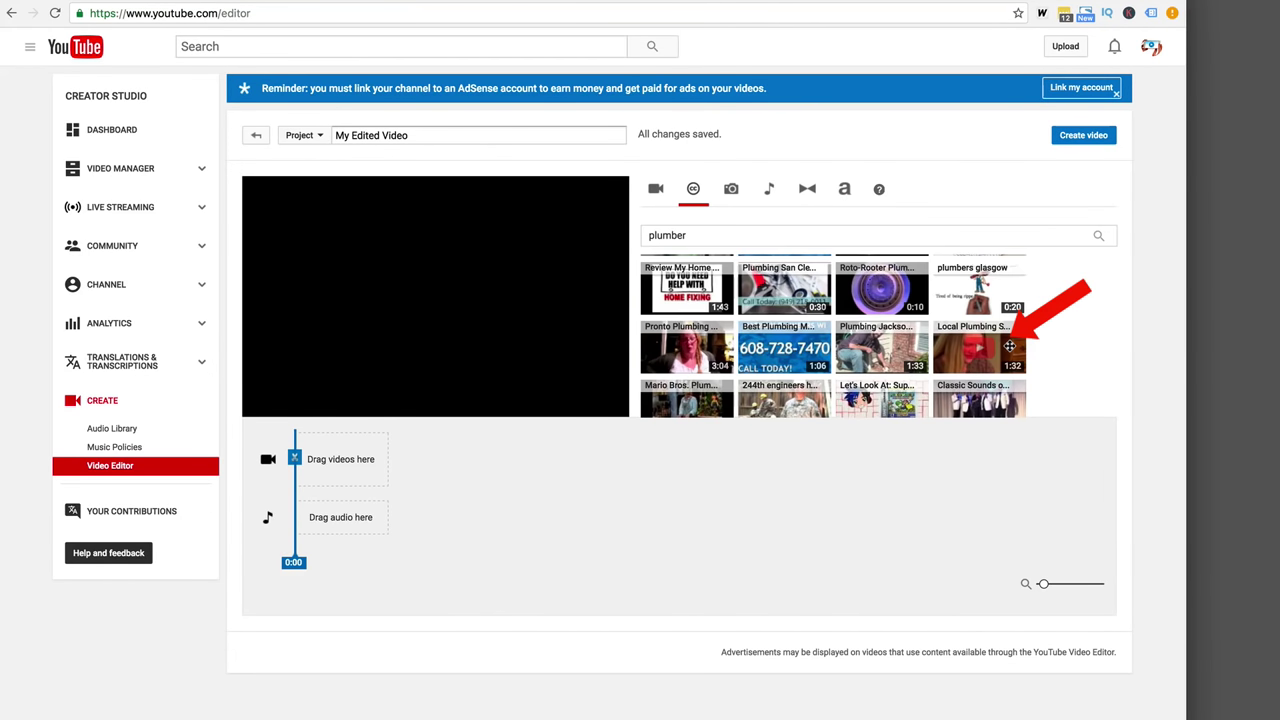
pyautogui.moveTo(1009, 346); pyautogui.dragTo(332, 462)
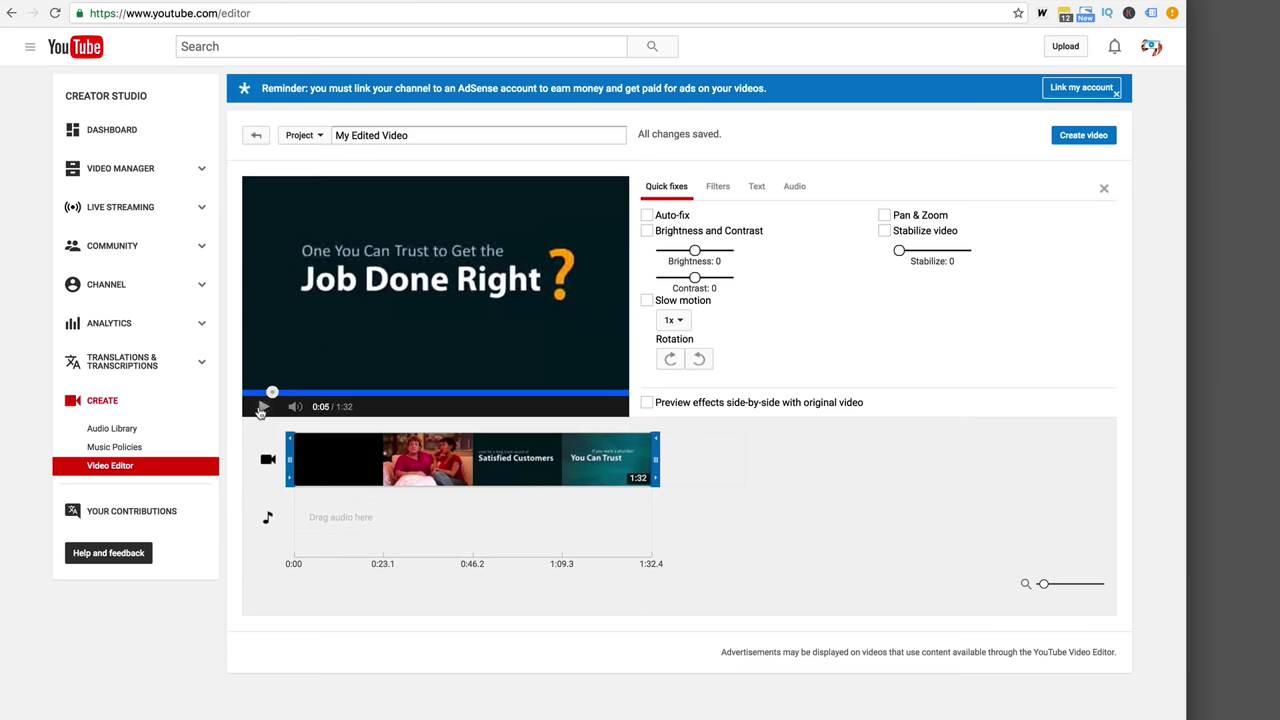
# - Trim the closing text screen off the plumbing clip, shortening the project to 1:27
pyautogui.click(565, 393)
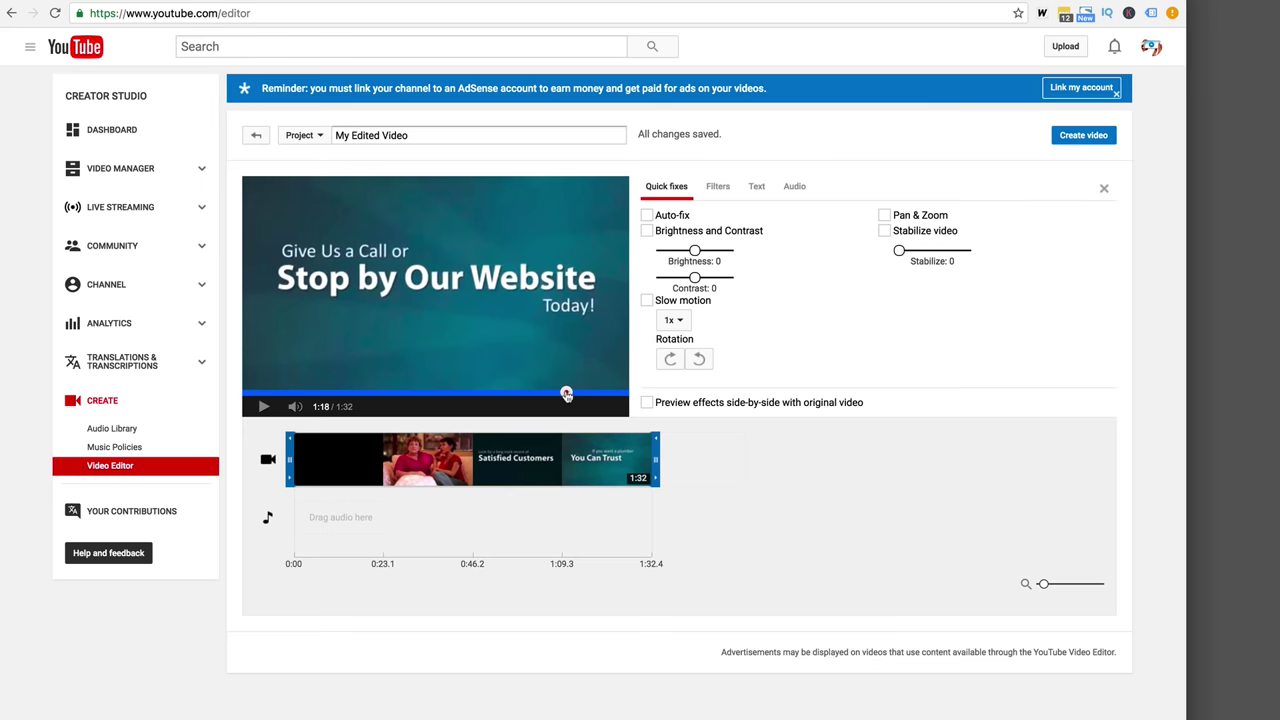
pyautogui.moveTo(581, 393); pyautogui.dragTo(601, 393)
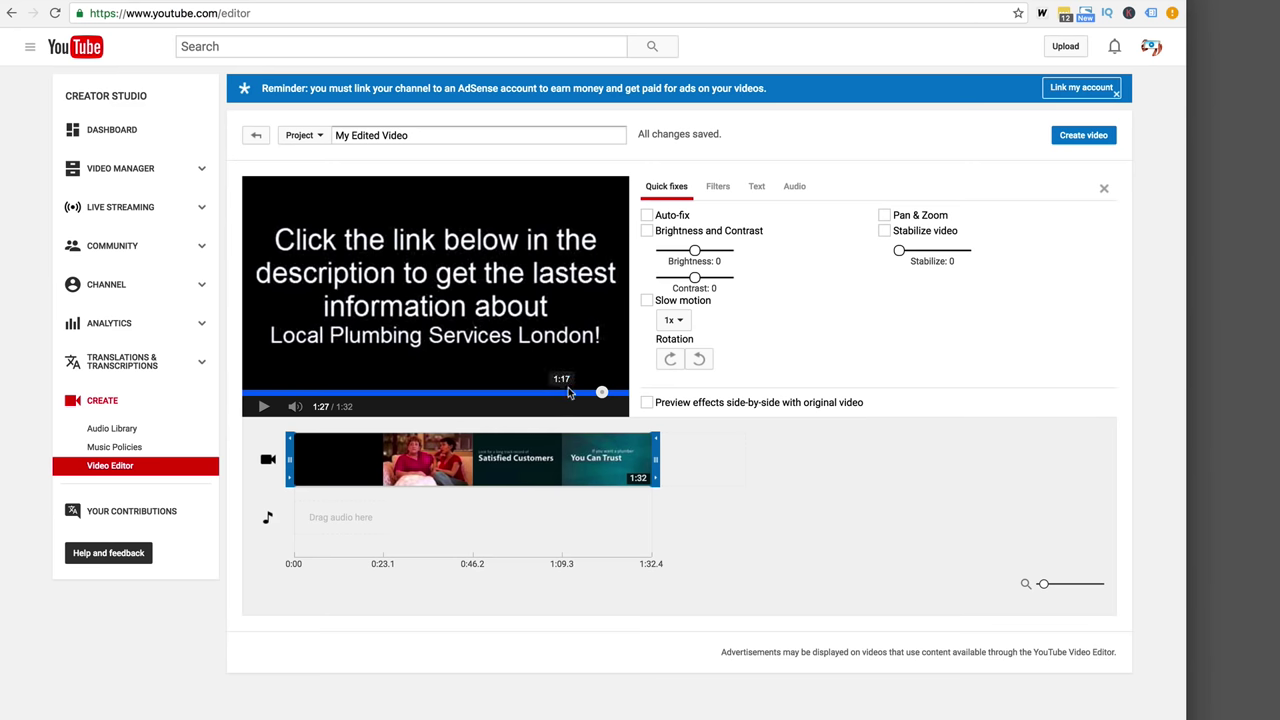
pyautogui.click(600, 393)
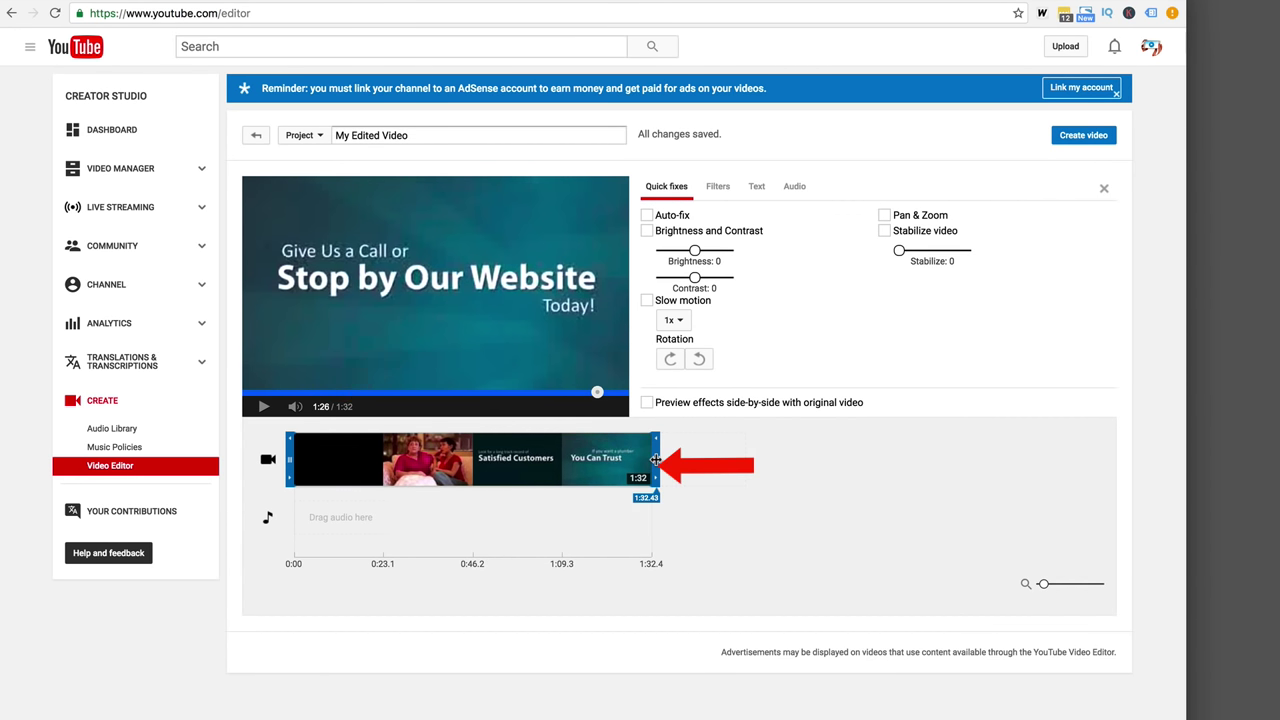
pyautogui.moveTo(655, 459); pyautogui.dragTo(632, 459)
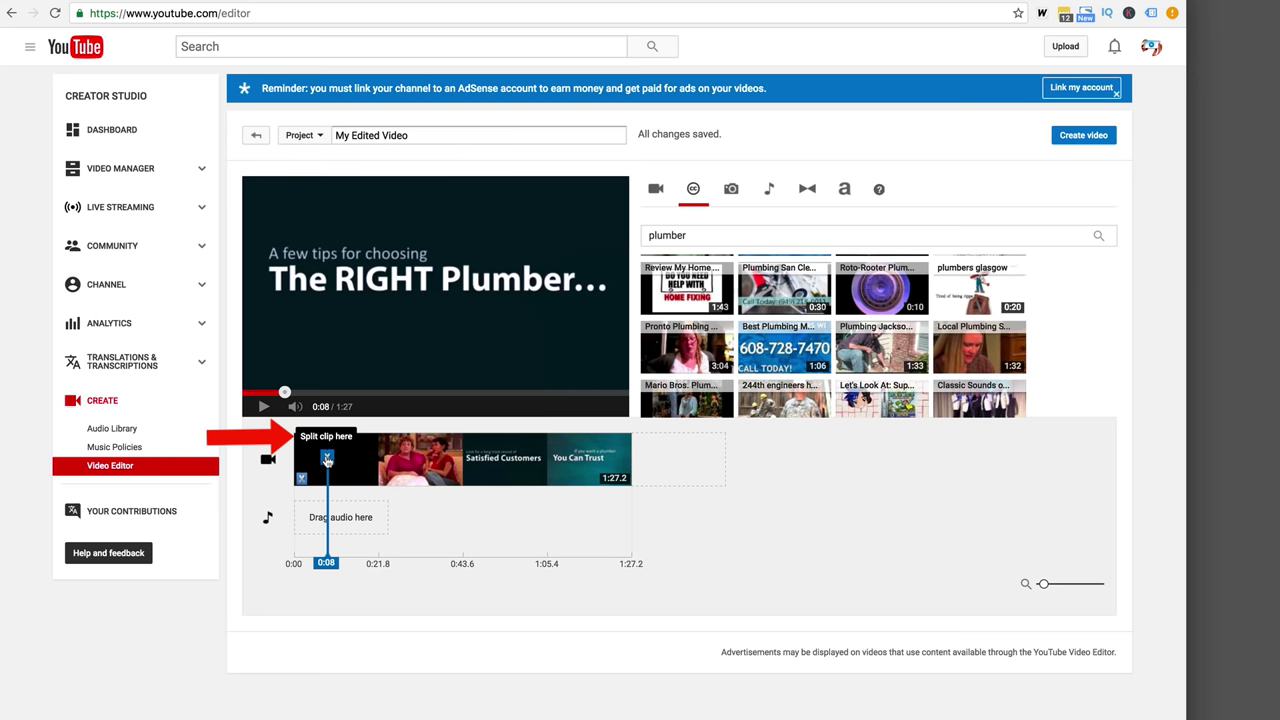
pyautogui.moveTo(328, 460)
pyautogui.mouseDown()
pyautogui.moveTo(561, 493)
pyautogui.moveTo(614, 493)
pyautogui.moveTo(635, 462)
pyautogui.mouseUp()
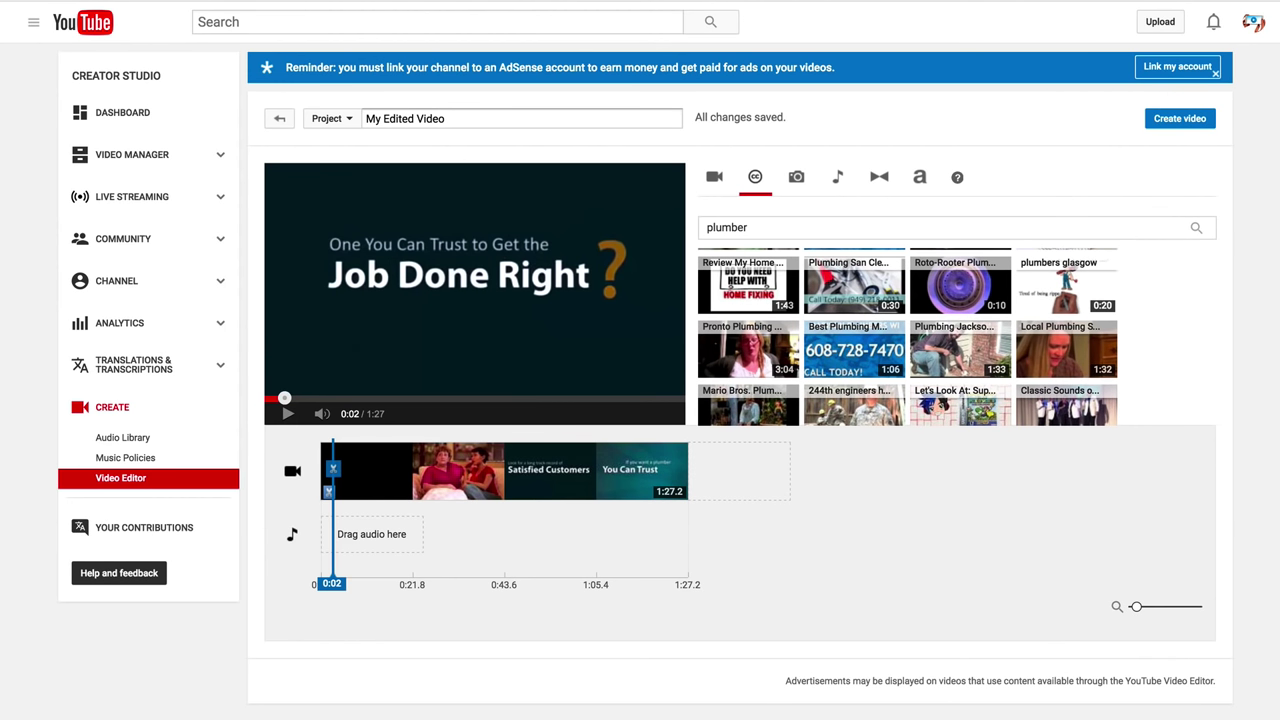
# - Add a centered title after the clip reading 'Click the link below below to learn more'
pyautogui.click(920, 180)
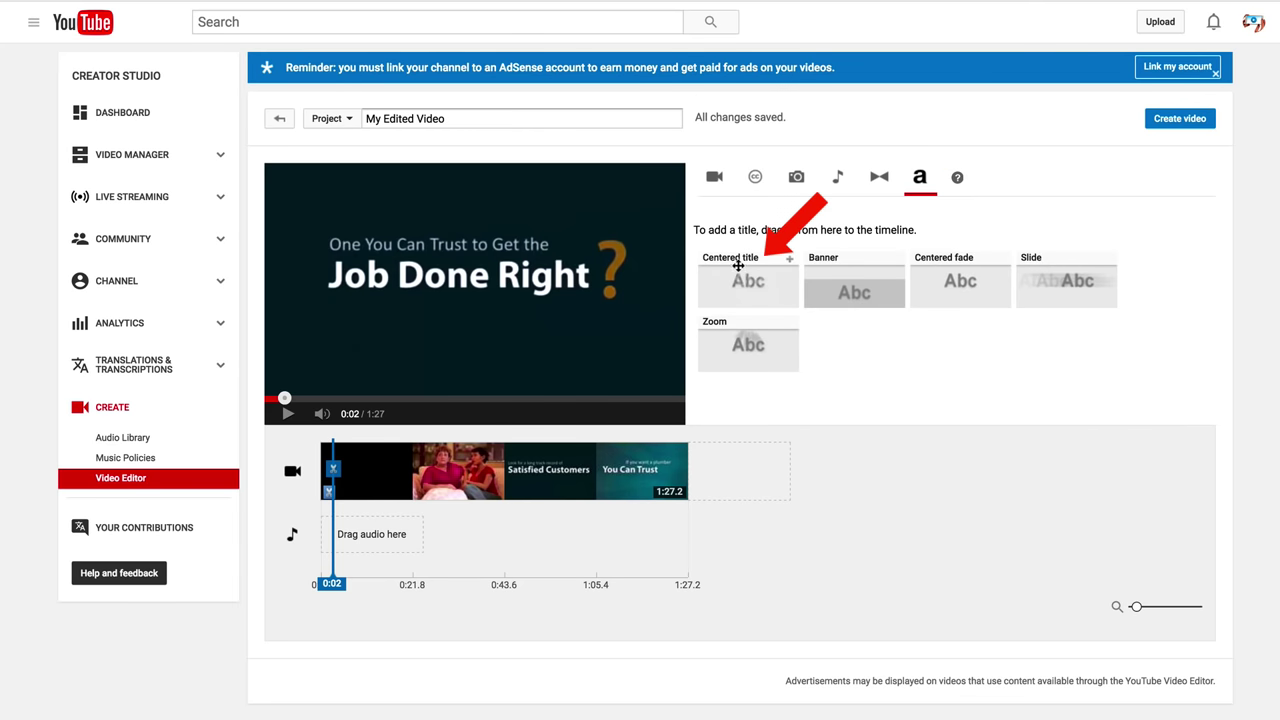
pyautogui.moveTo(764, 285); pyautogui.dragTo(750, 472)
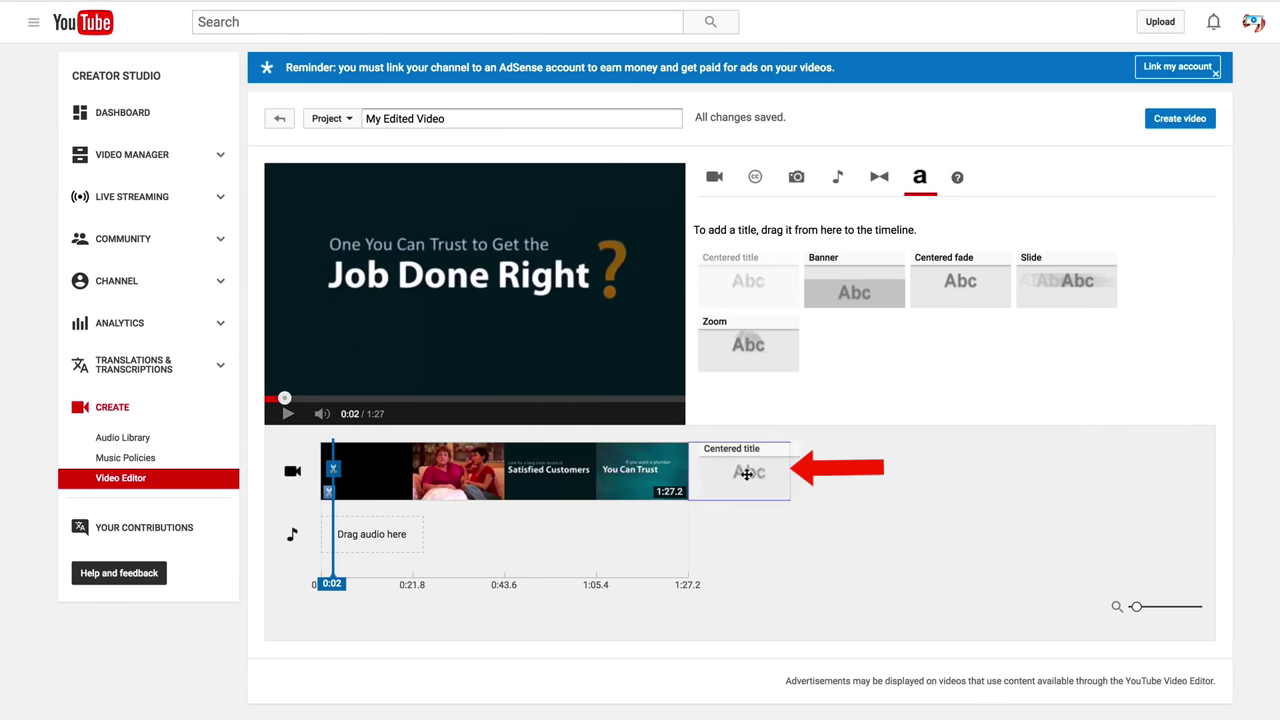
pyautogui.moveTo(709, 247); pyautogui.dragTo(821, 247)
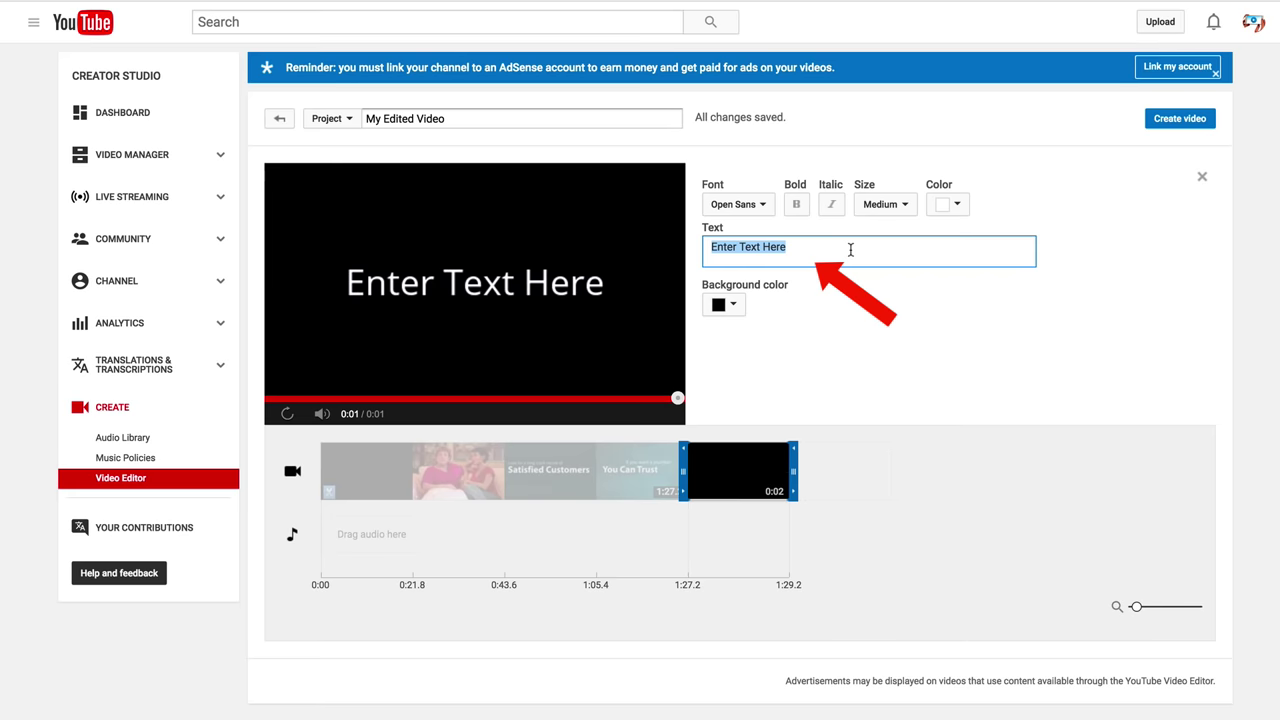
pyautogui.write('Click the link below below to learn more')
# - Make the title black text on a white background and extend it to six seconds
pyautogui.click(733, 306)
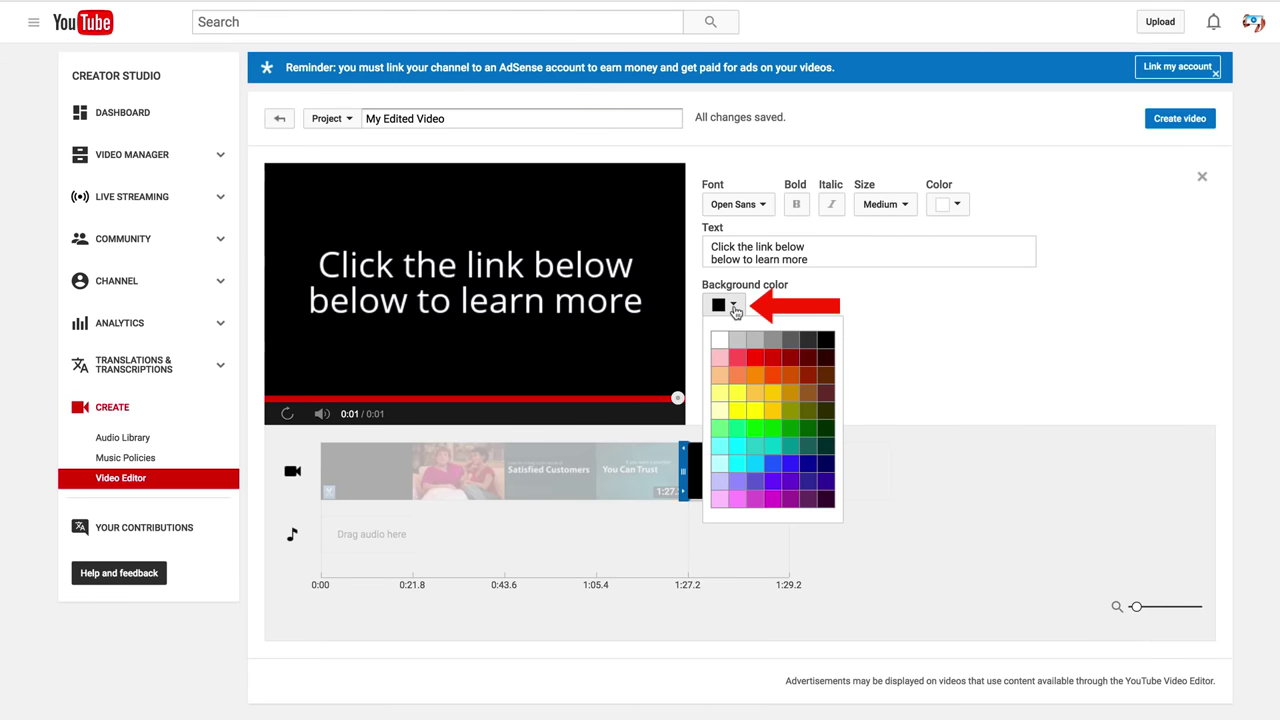
pyautogui.click(725, 341)
pyautogui.click(957, 205)
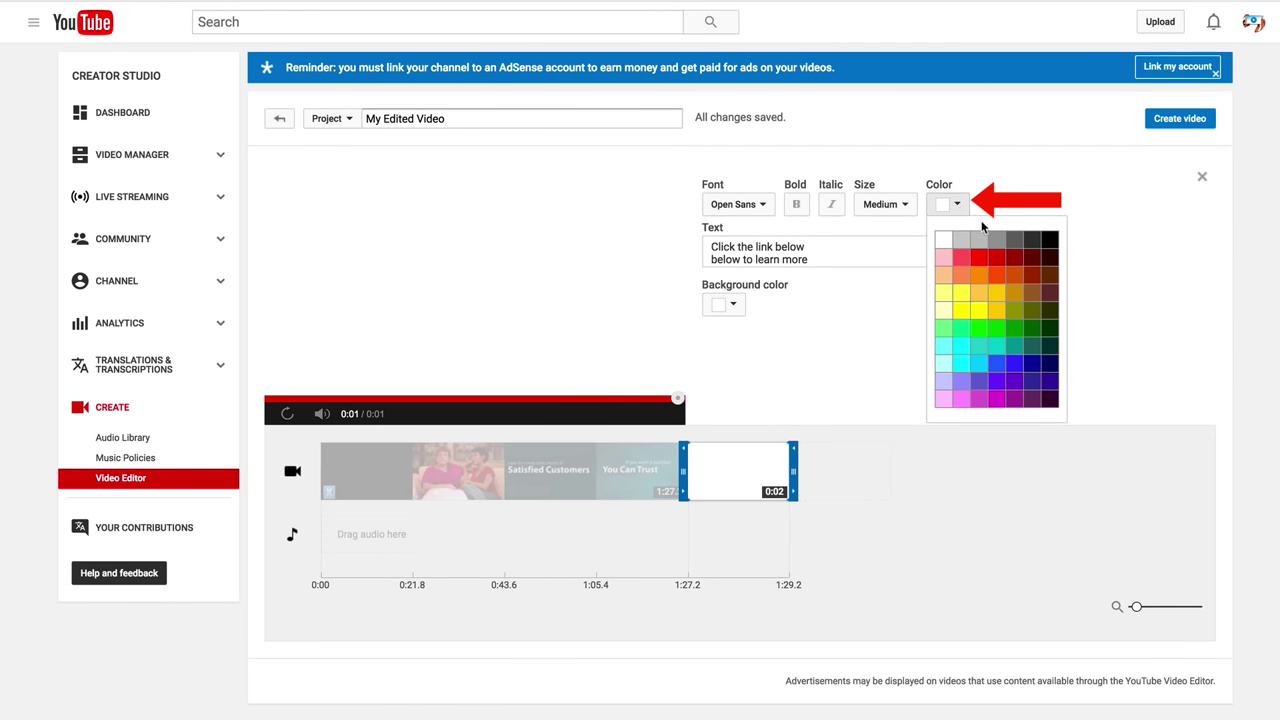
pyautogui.click(1049, 246)
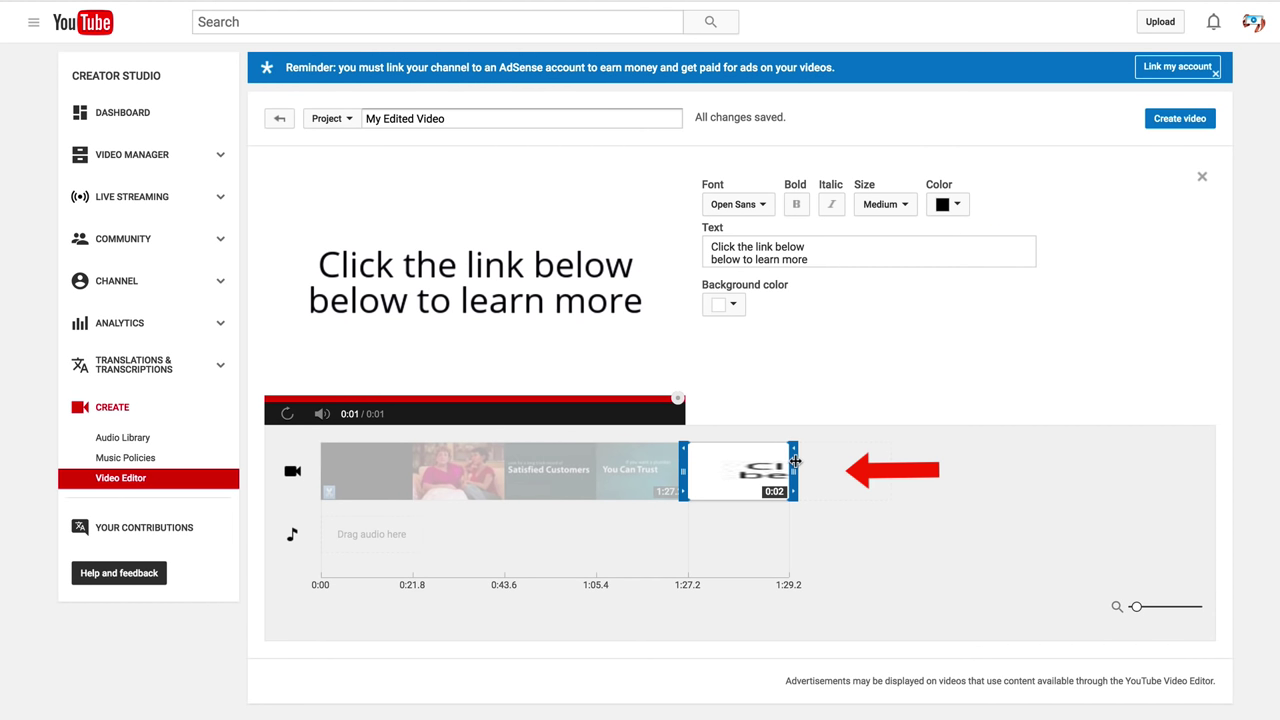
pyautogui.moveTo(795, 461); pyautogui.dragTo(834, 461)
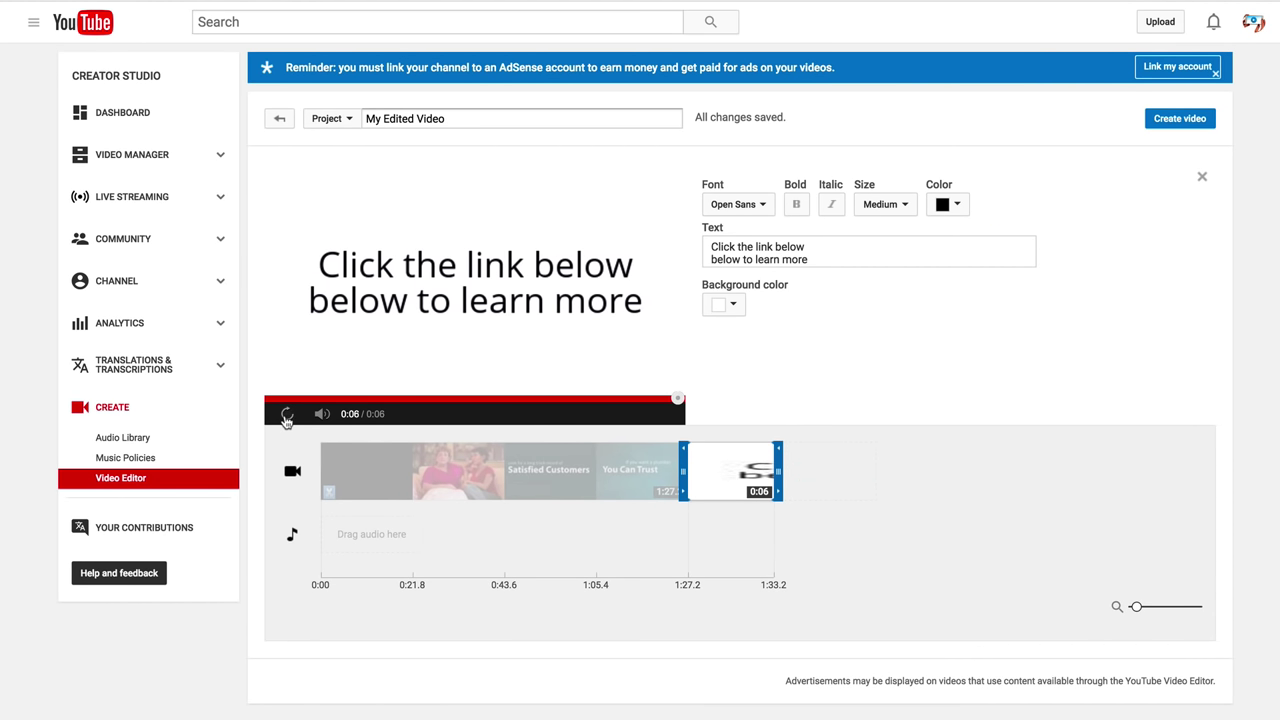
# - Preview the 1:33 project, replaying from just before the closing 'learn more' title card
pyautogui.click(286, 415)
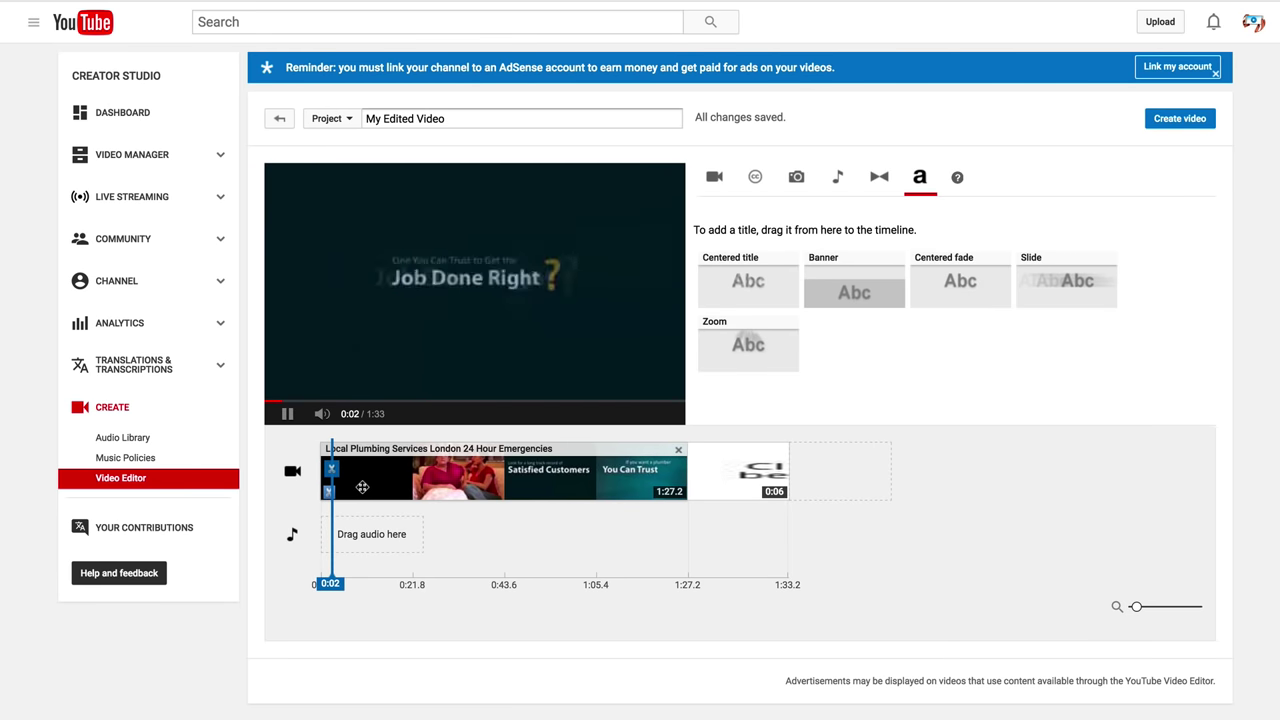
pyautogui.click(364, 470)
pyautogui.moveTo(377, 452); pyautogui.dragTo(672, 470)
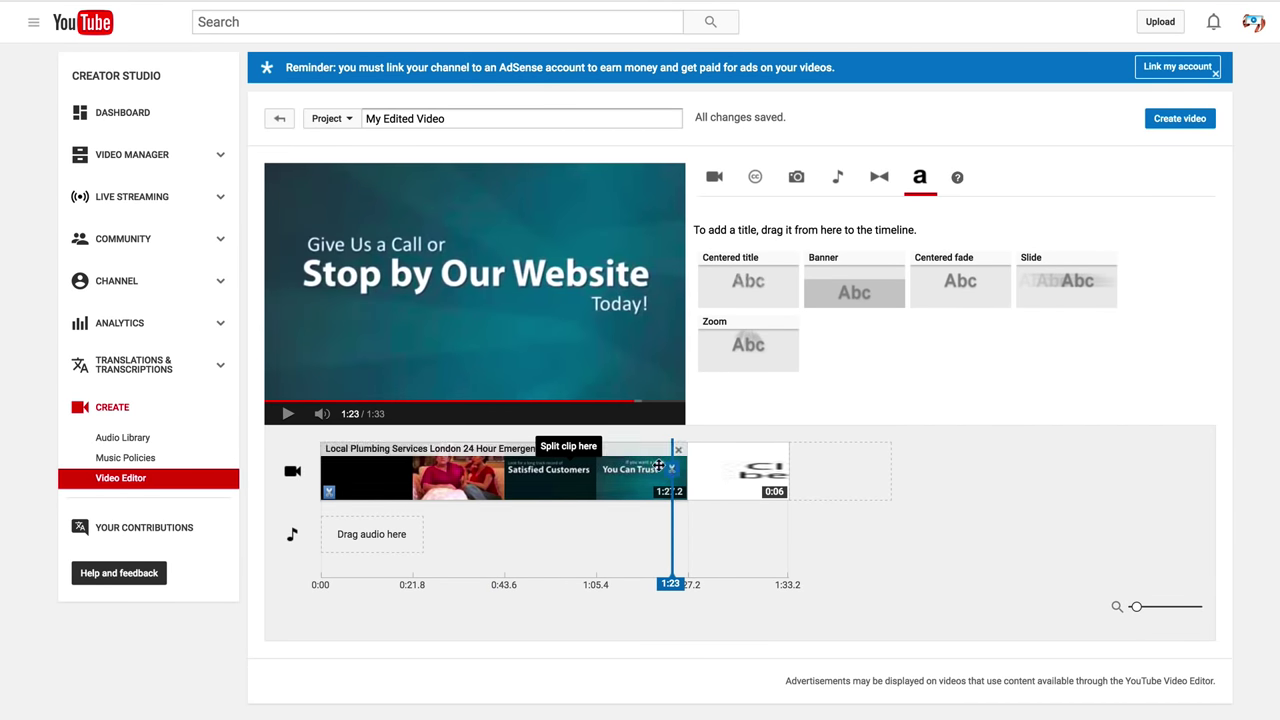
pyautogui.click(286, 414)
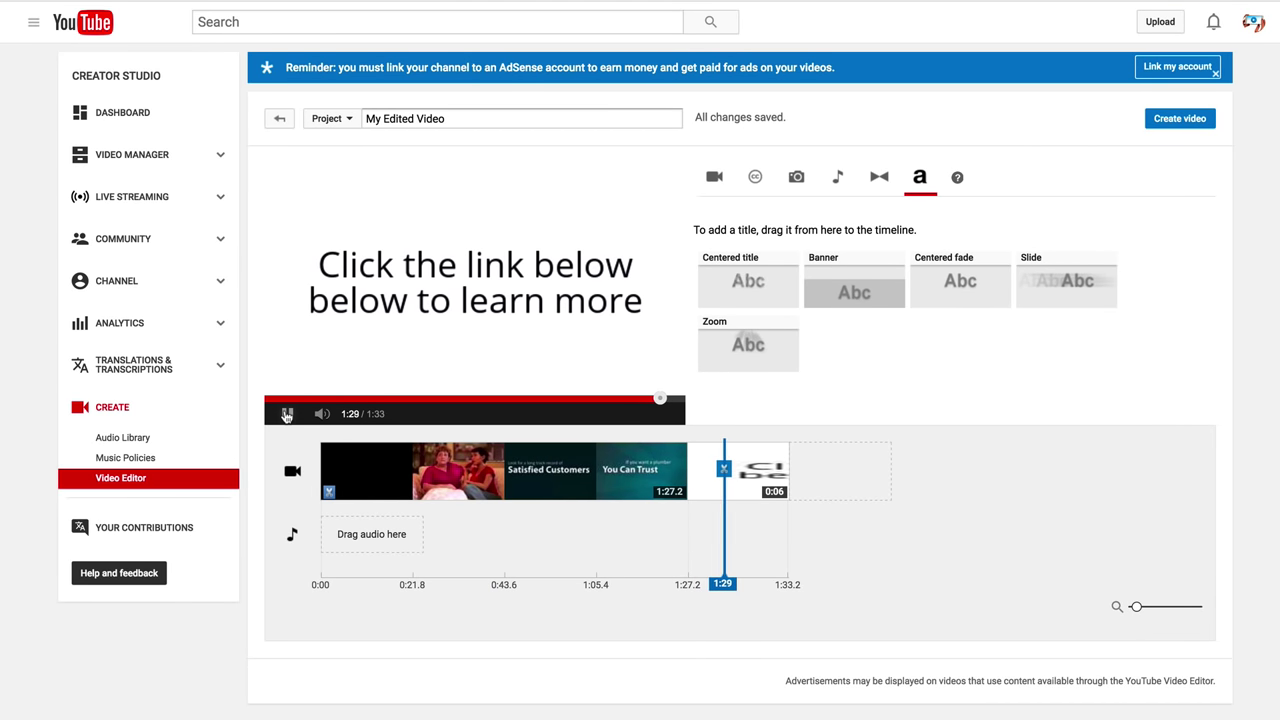
# - Browse the Photos, Audio and channel Videos tabs of the editor panel
pyautogui.click(796, 177)
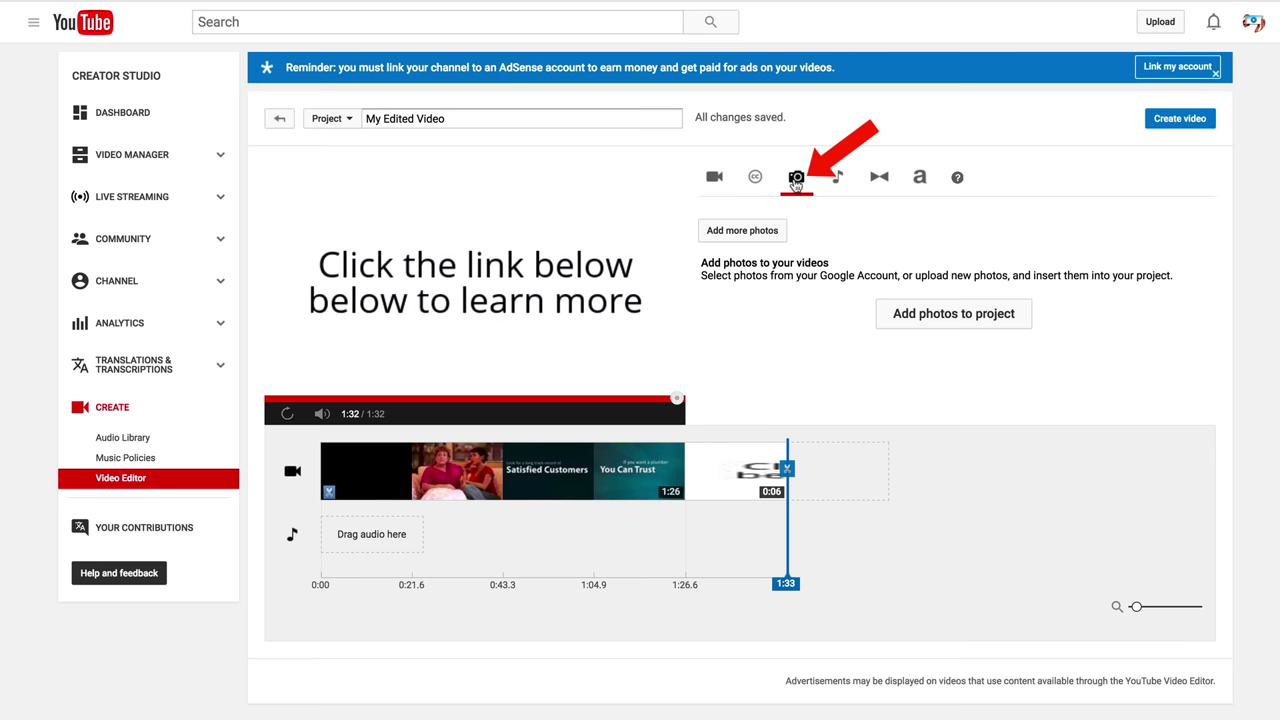
pyautogui.click(838, 180)
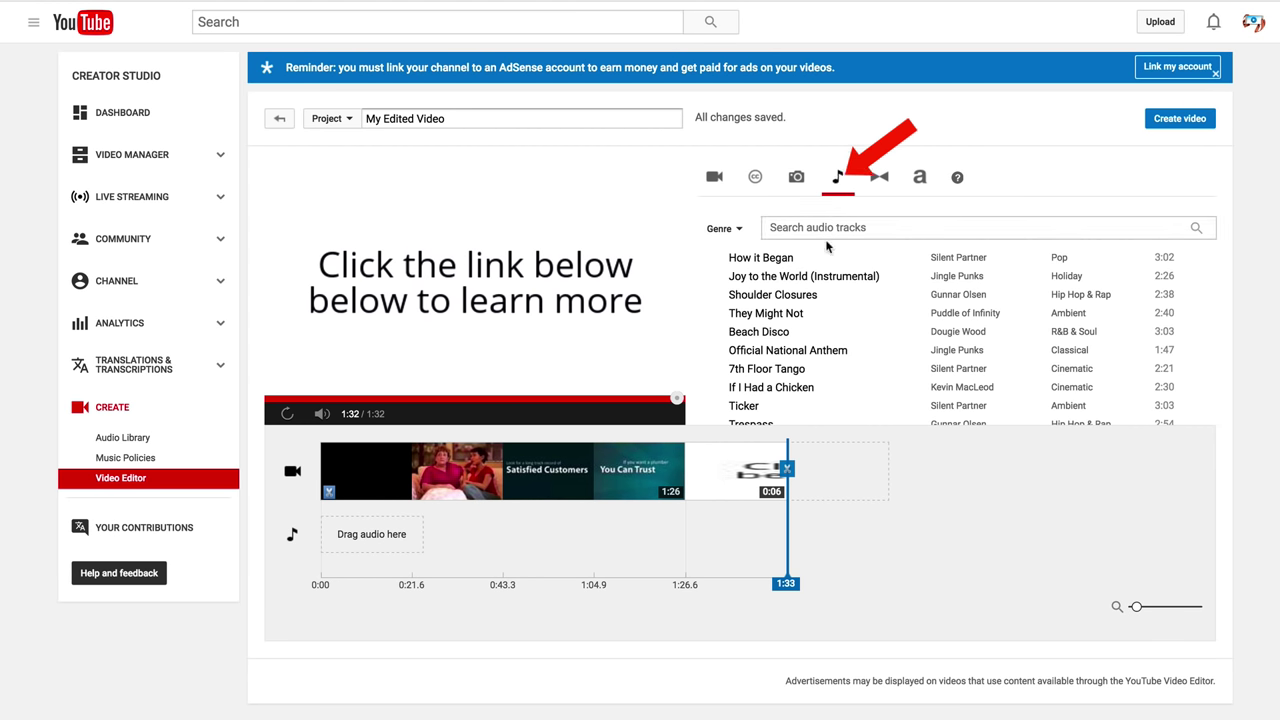
pyautogui.moveTo(760, 331)
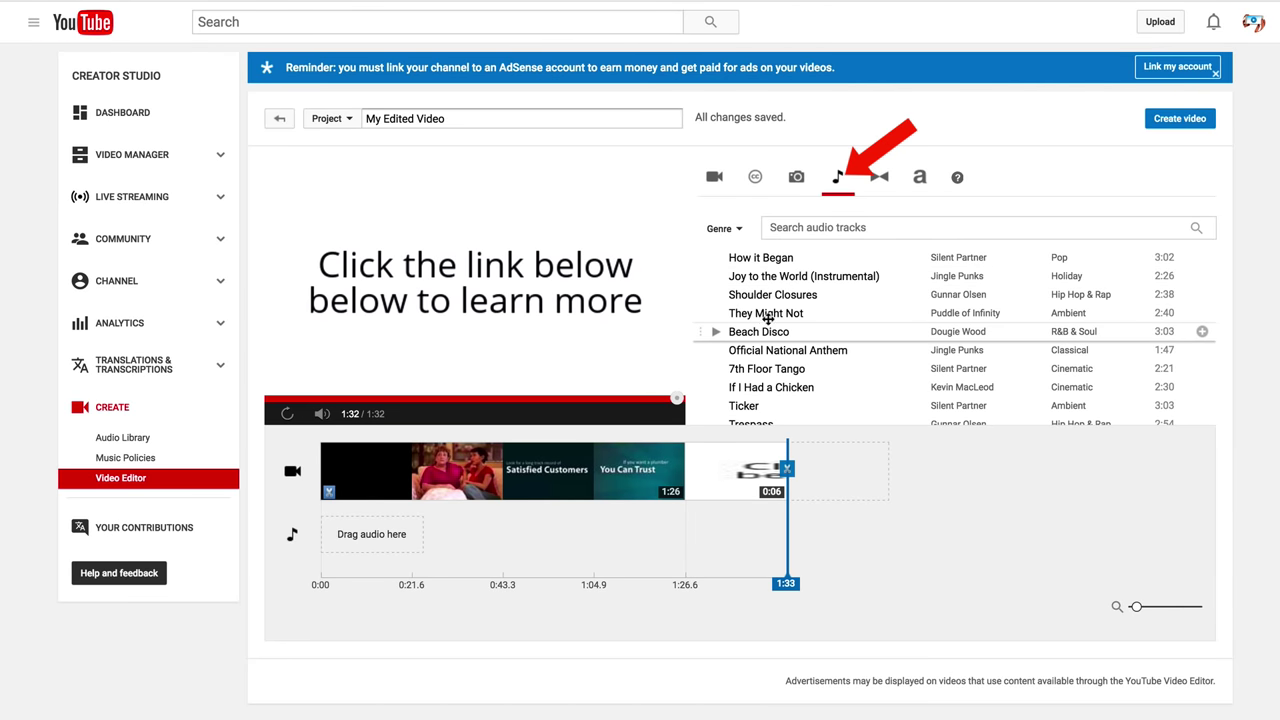
pyautogui.click(879, 178)
pyautogui.write('Plumber In Annapolis MD')
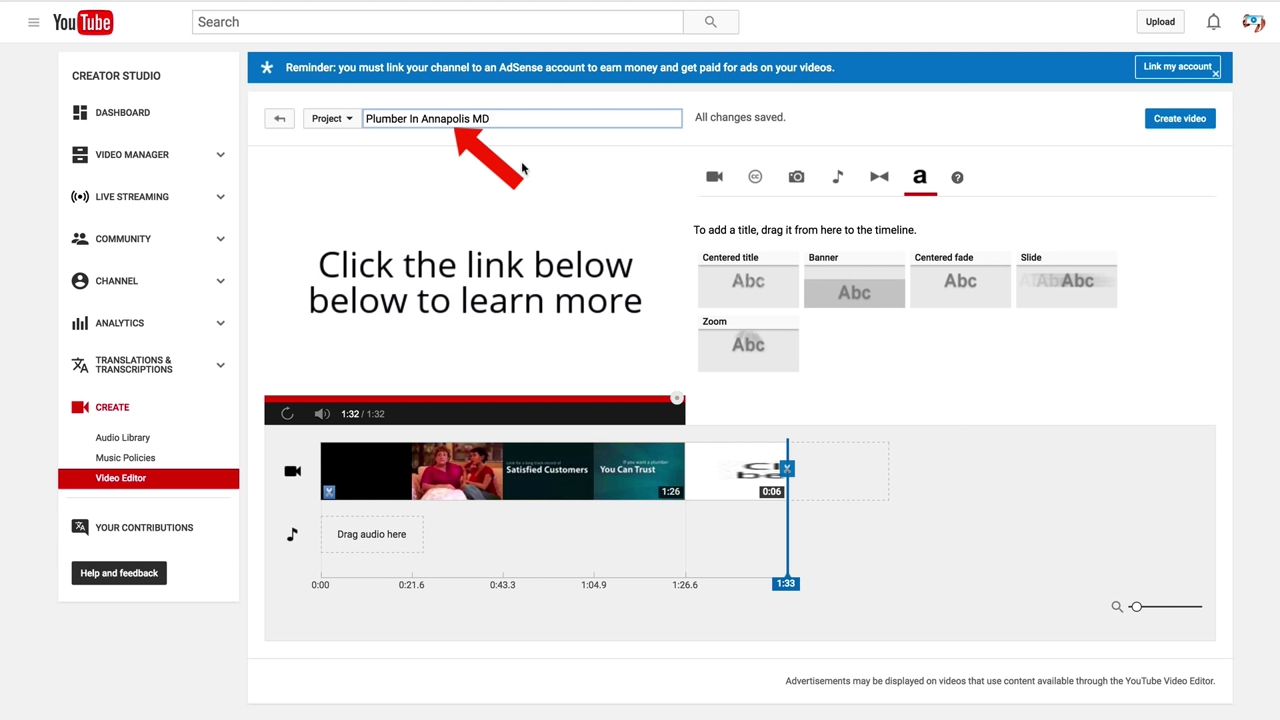
# - Create the video 'Plumber In Annapolis MD' and scroll down its processing page
pyautogui.click(1186, 122)
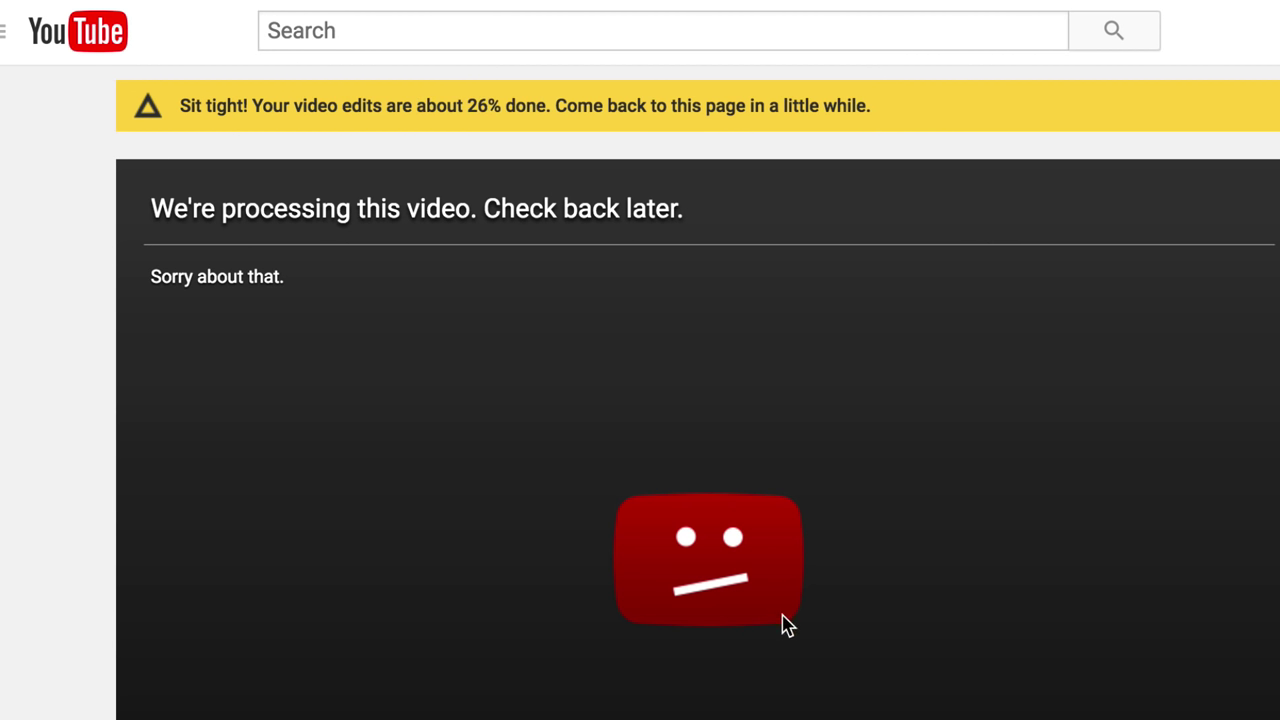
pyautogui.scroll(-3, 787, 625)
pyautogui.scroll(-2, 723, 551)
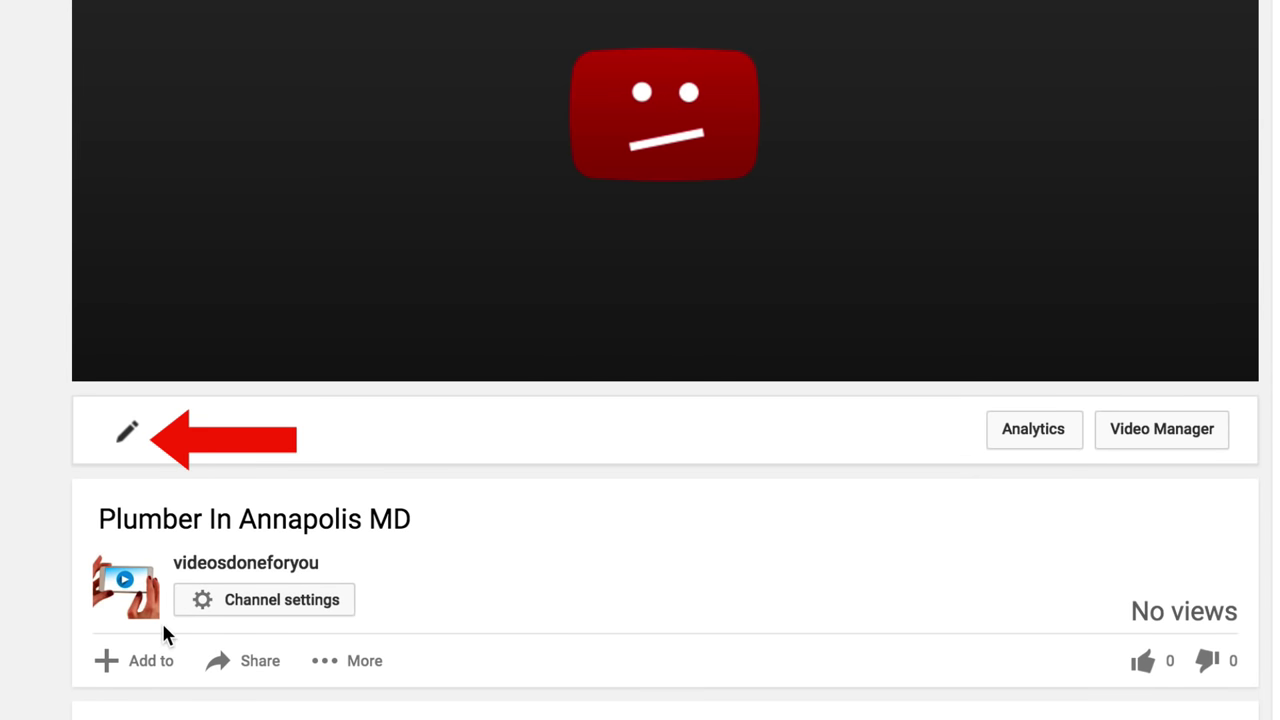
# - In the video's details, replace the YouTube Editor tag with a 'Plumber In Annapolis MD' tag
pyautogui.click(128, 436)
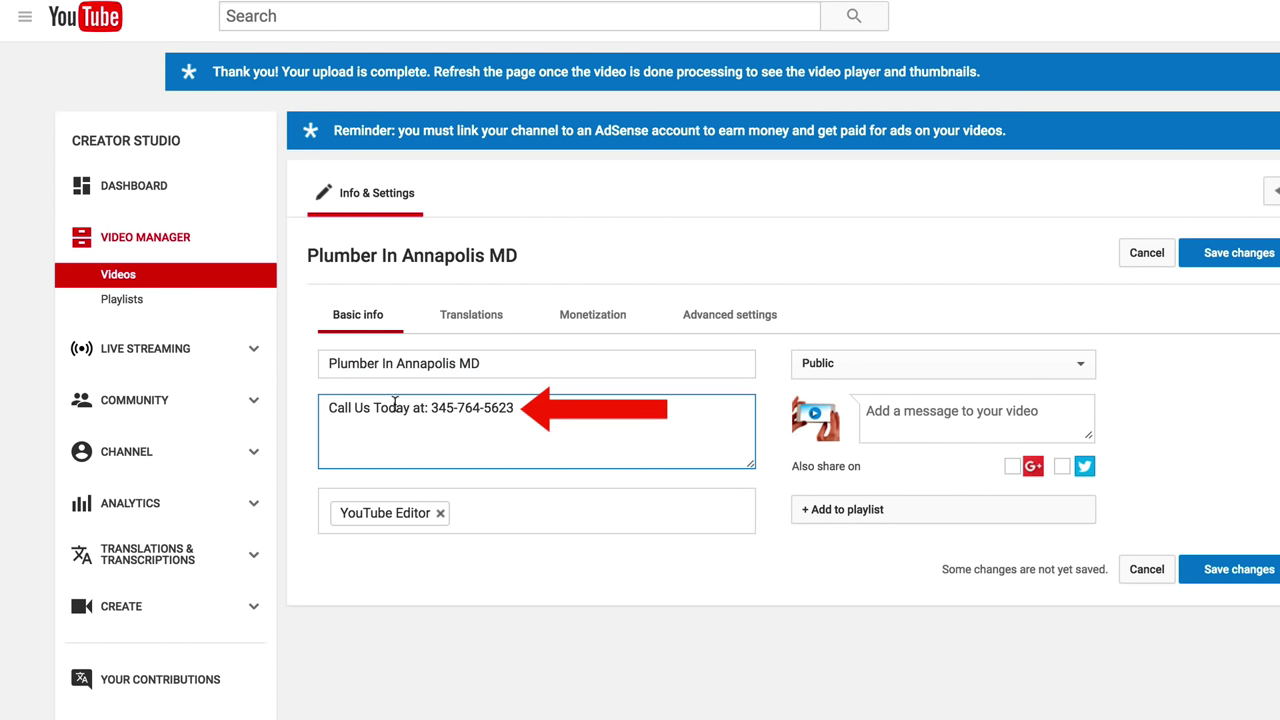
pyautogui.click(440, 513)
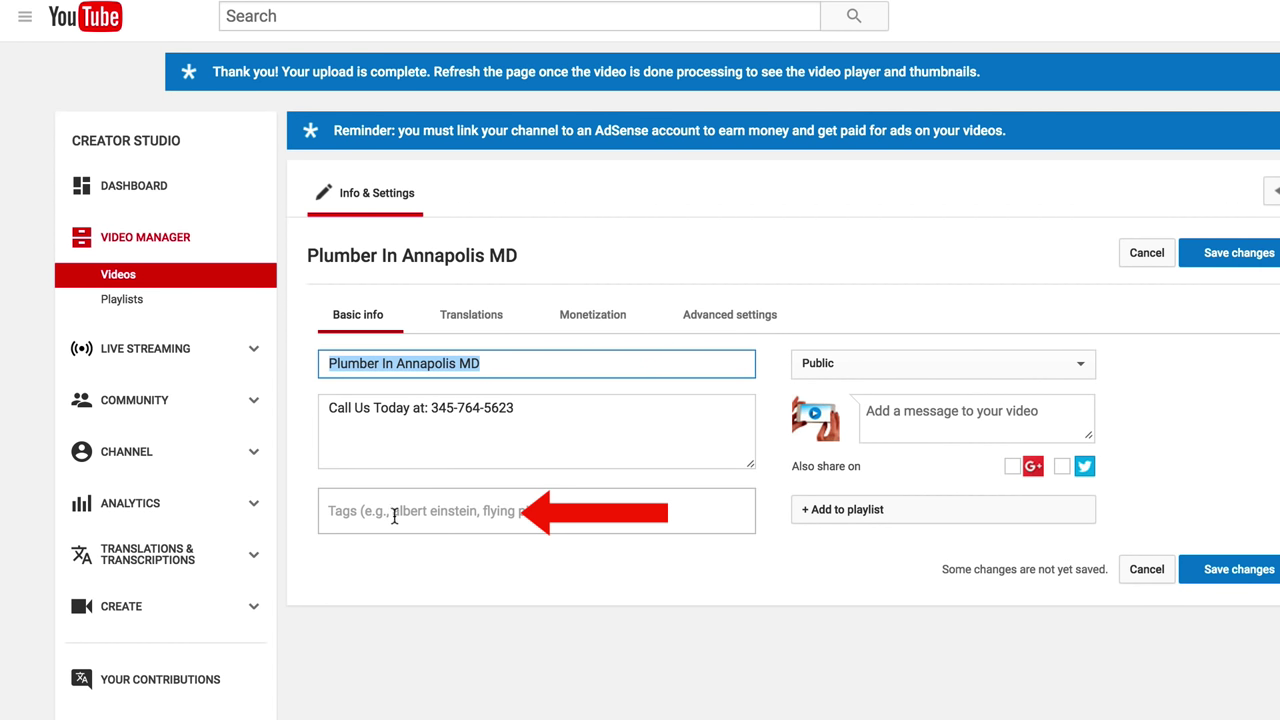
pyautogui.write('Plumber In Annapolis MD')
pyautogui.press('Return')
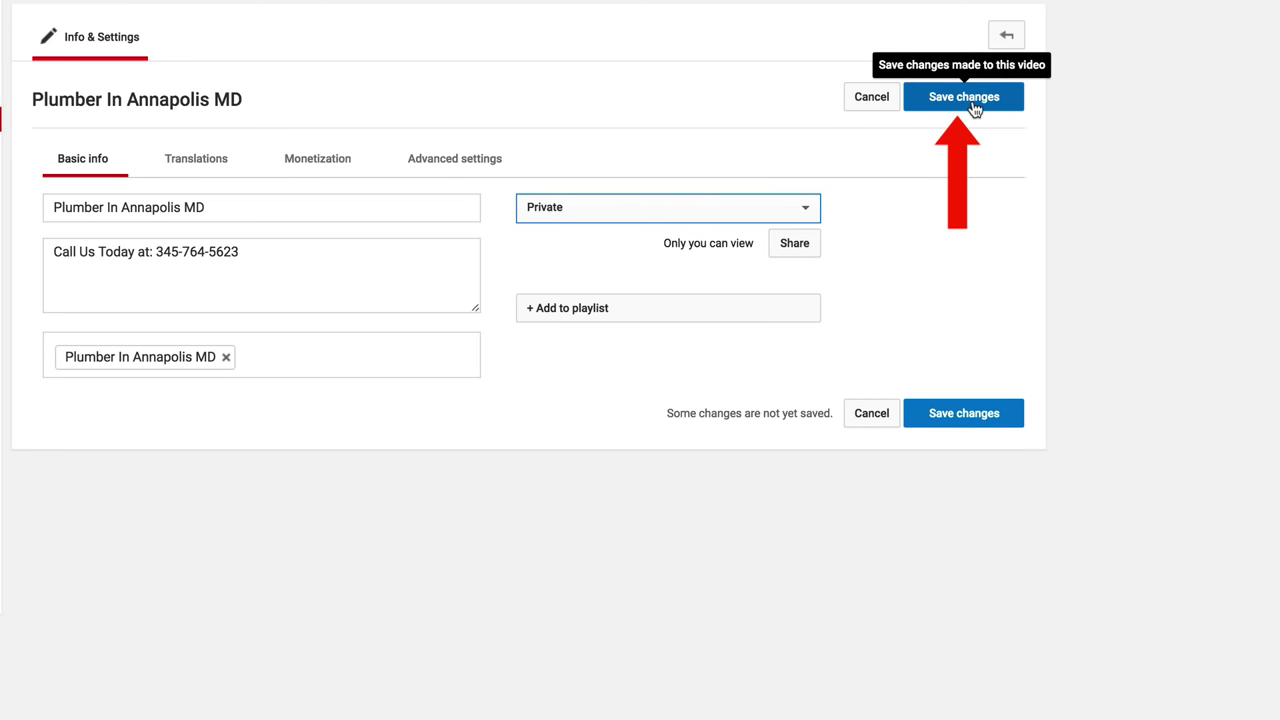
# - Save the description, tag and Private visibility changes for 'Plumber In Annapolis MD'
pyautogui.click(968, 100)
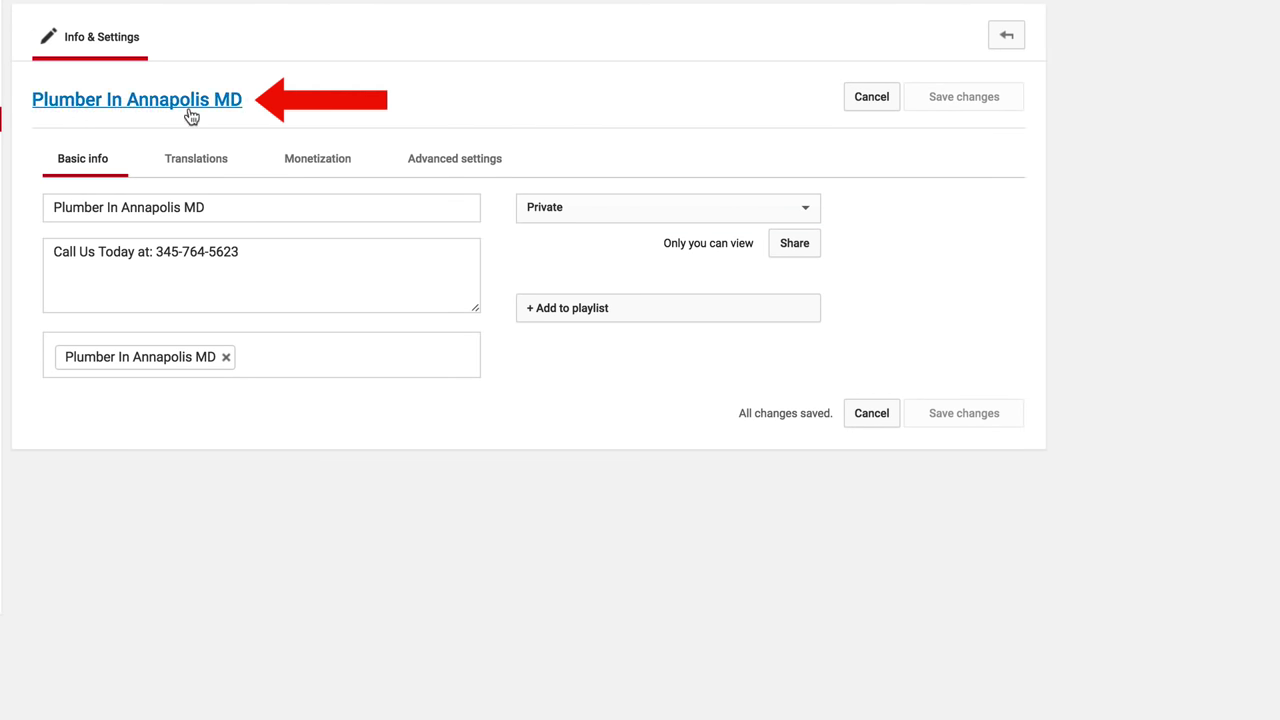